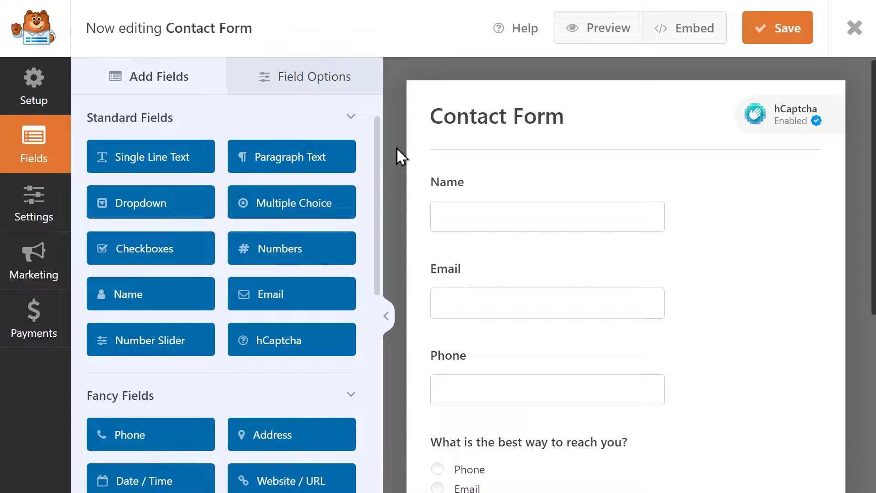
Embed the Contact Form in a newly created page named 'Contact Us'
{"action": "left_click", "coordinate": [684, 37]}
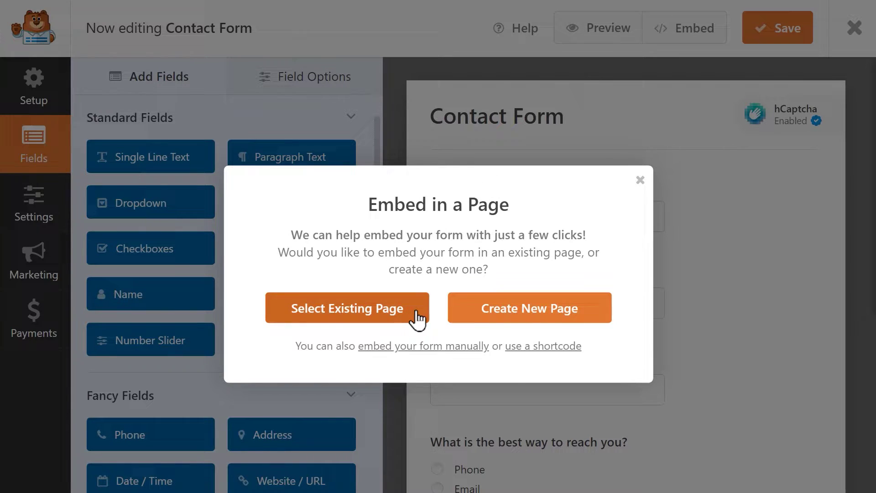
{"action": "left_click", "coordinate": [461, 316]}
{"action": "type", "text": "Contact Us"}
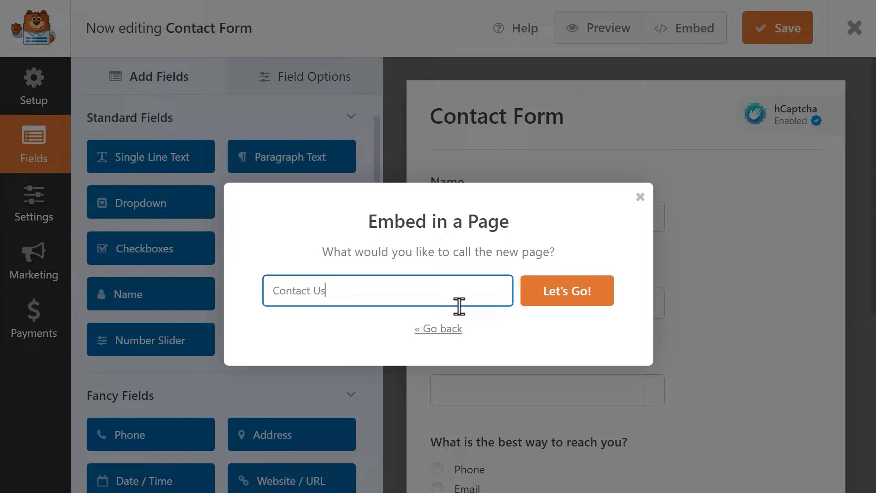
{"action": "left_click", "coordinate": [526, 302]}
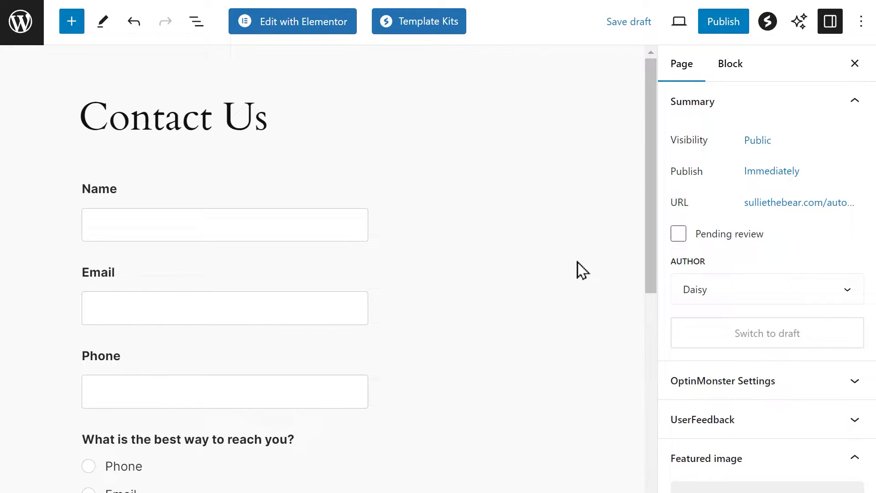
Publish the Contact Us page, confirming in the pre-publish panel
{"action": "mouse_move", "coordinate": [651, 193]}
{"action": "left_mouse_down"}
{"action": "mouse_move", "coordinate": [640, 239]}
{"action": "mouse_move", "coordinate": [638, 413]}
{"action": "mouse_move", "coordinate": [652, 207]}
{"action": "left_mouse_up"}
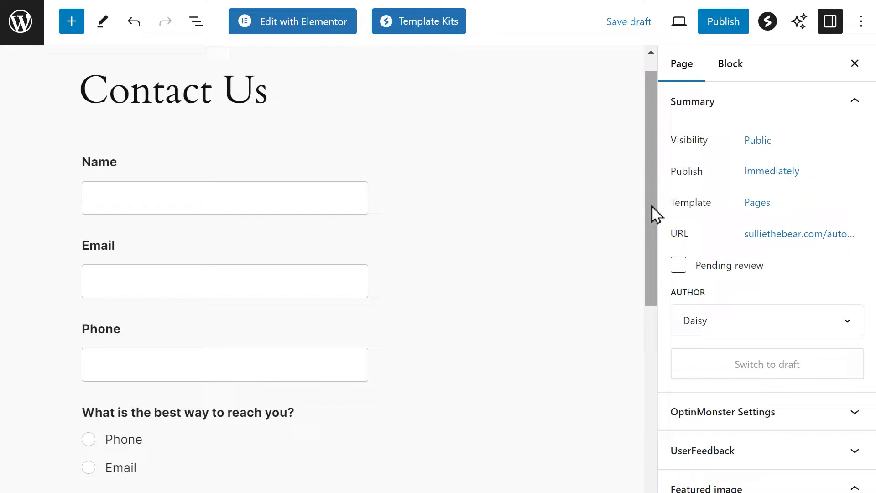
{"action": "left_click", "coordinate": [711, 30]}
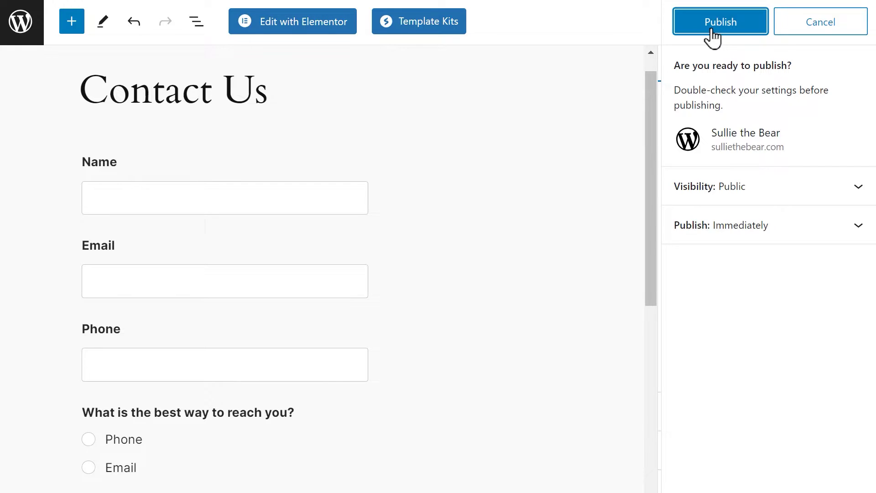
{"action": "left_click", "coordinate": [712, 29]}
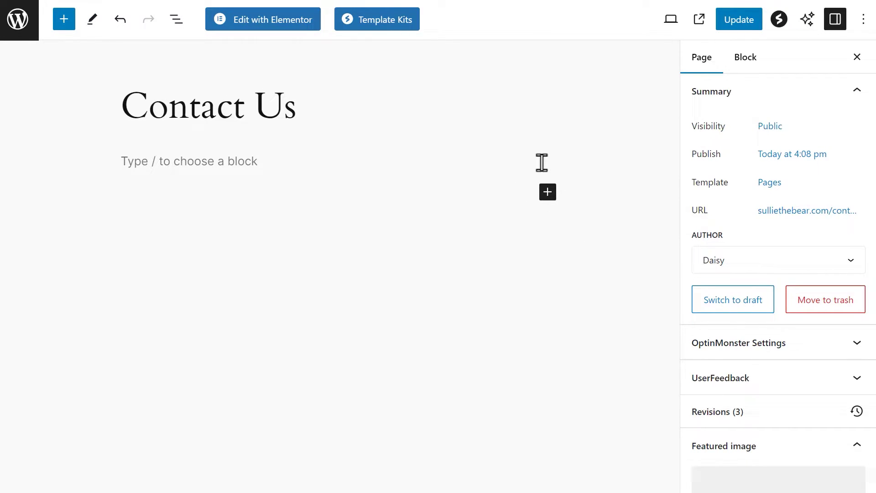
Search the block library for 'wpforms' to find the WPForms block
{"action": "left_click", "coordinate": [65, 22]}
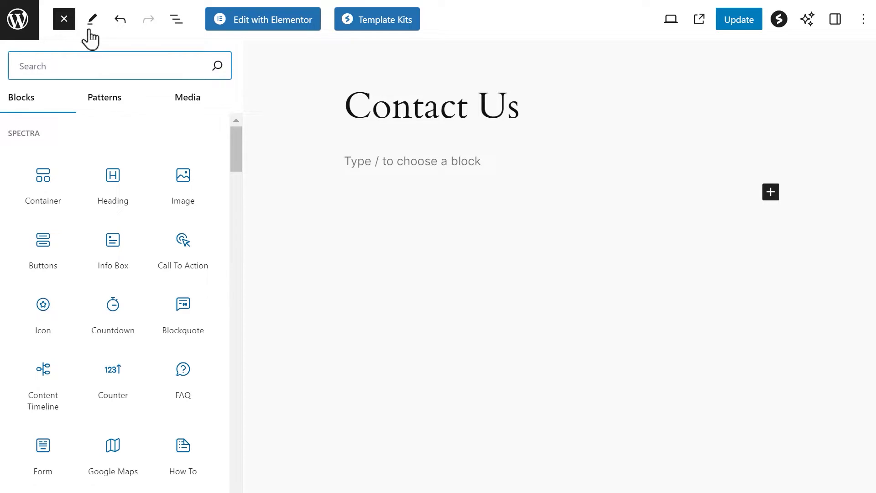
{"action": "left_click_drag", "start_coordinate": [233, 135], "coordinate": [242, 200]}
{"action": "left_click", "coordinate": [153, 68]}
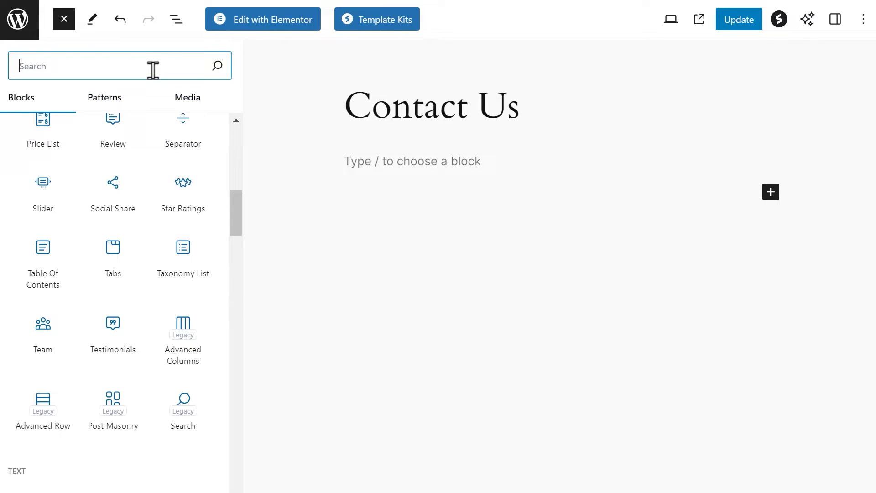
{"action": "type", "text": "wpforms"}
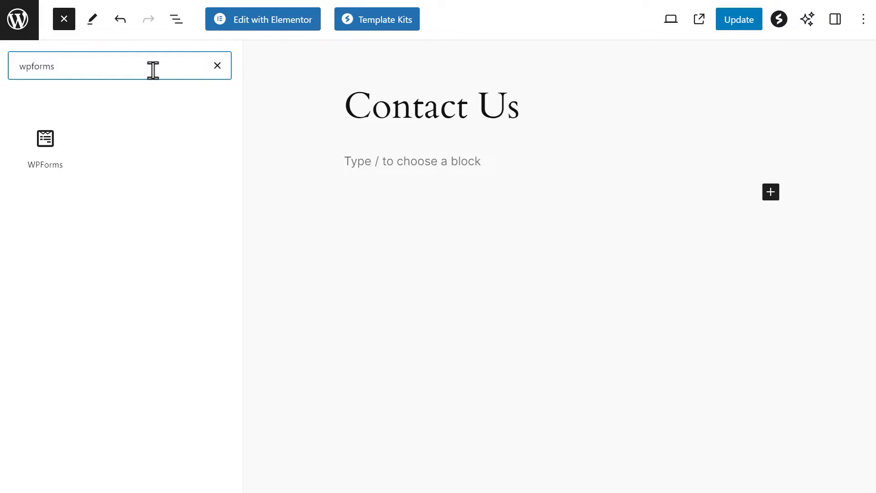
Add a WPForms block set to Contact Form below the title and update the page
{"action": "left_click", "coordinate": [54, 138]}
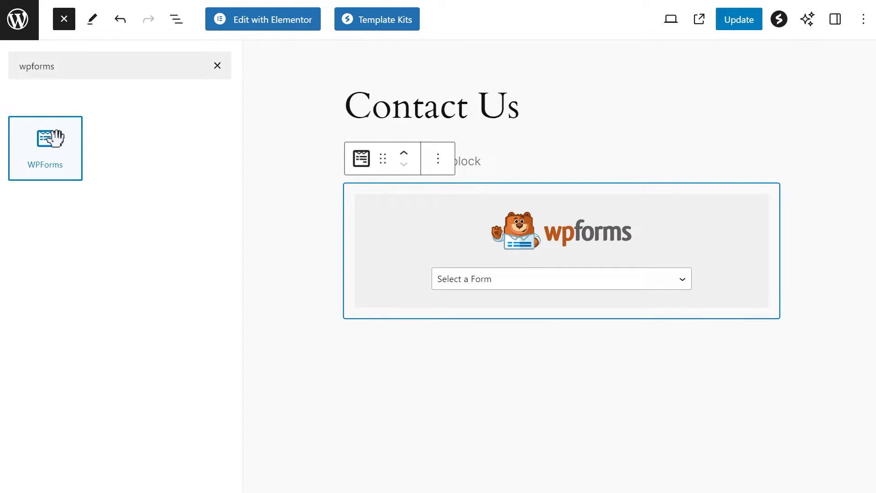
{"action": "left_click", "coordinate": [63, 24]}
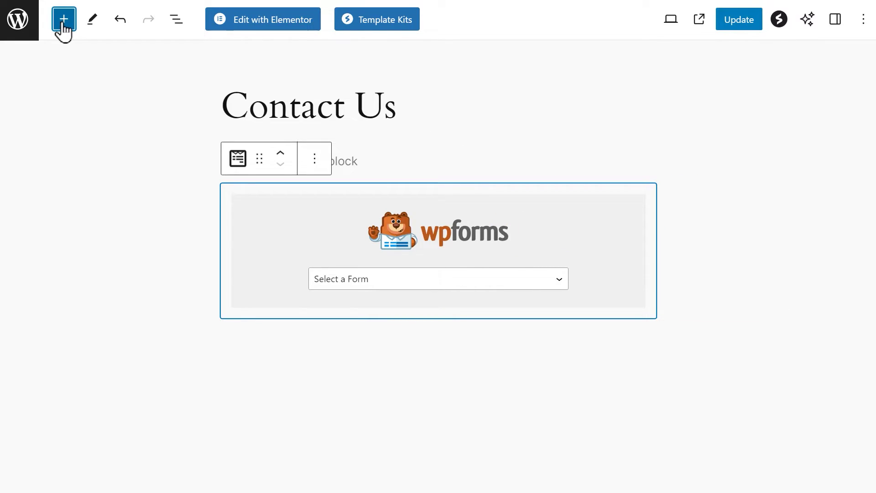
{"action": "left_click", "coordinate": [492, 278]}
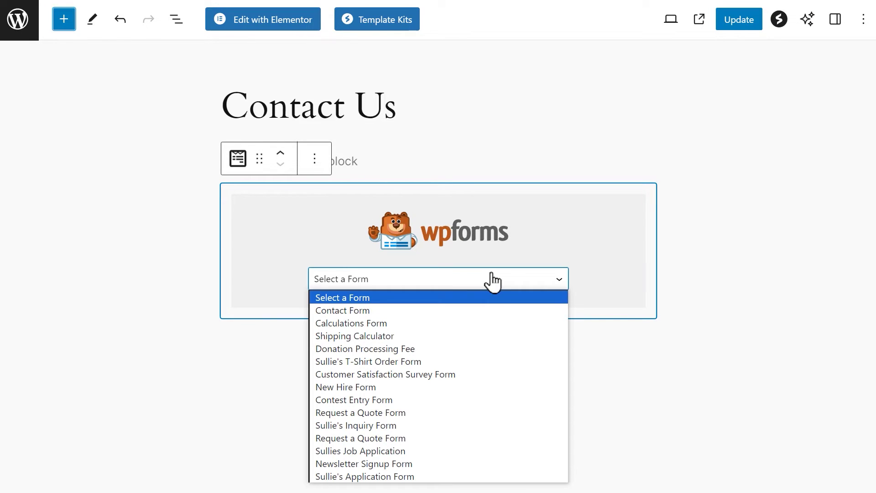
{"action": "left_click", "coordinate": [456, 314]}
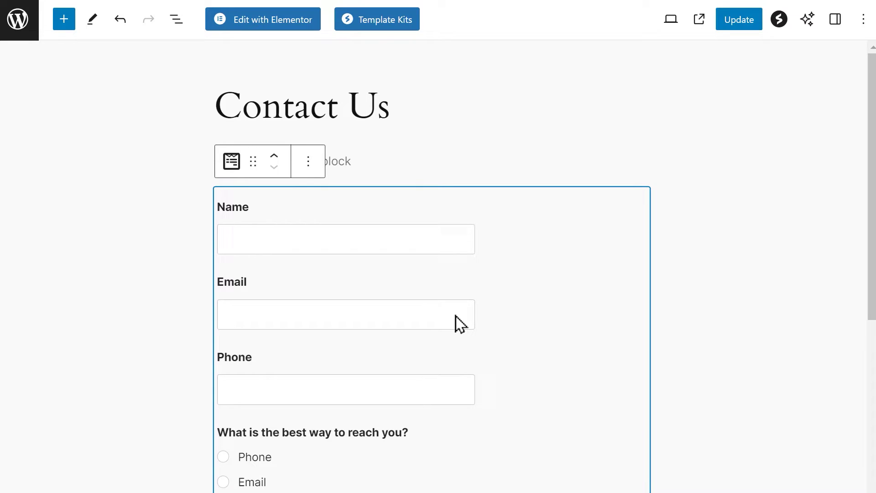
{"action": "left_click", "coordinate": [726, 26]}
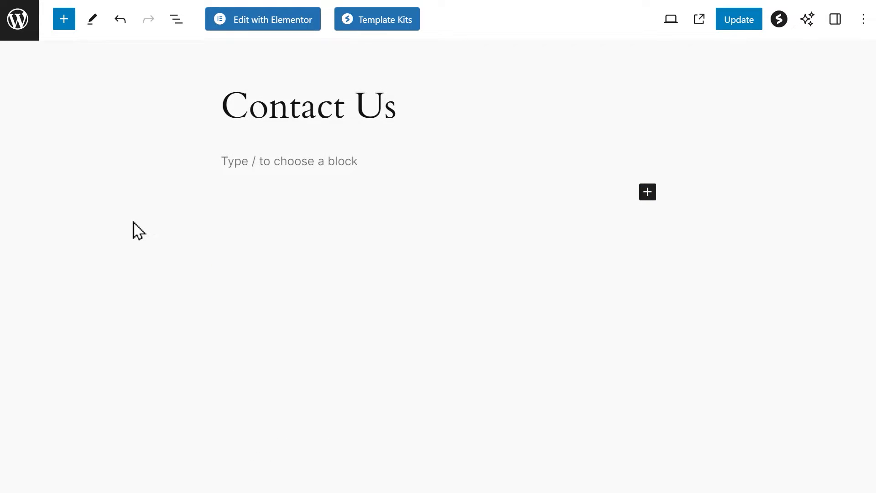
Turn the empty paragraph into a WPForms block via /wpforms and select Contact Form
{"action": "left_click", "coordinate": [222, 160]}
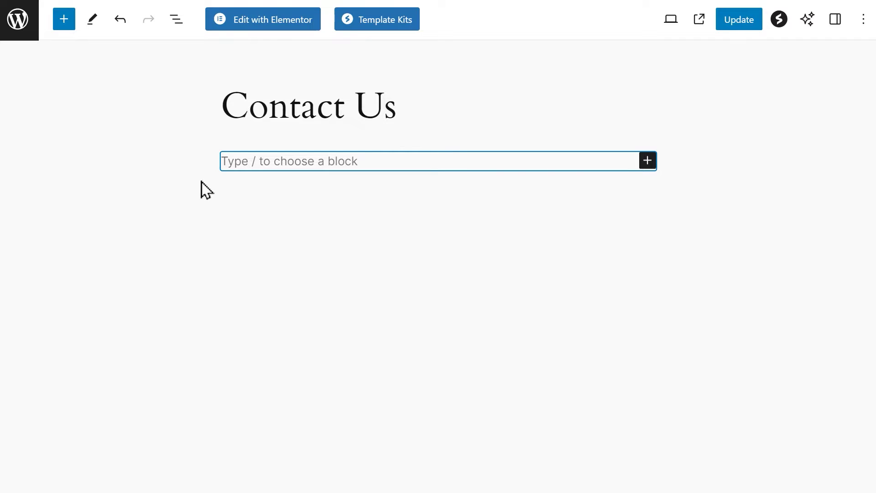
{"action": "type", "text": "/wpforms"}
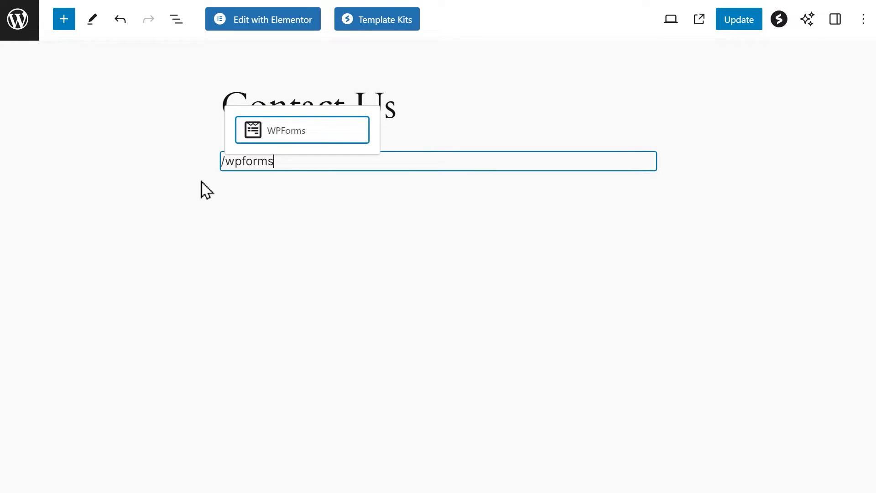
{"action": "left_click", "coordinate": [268, 136]}
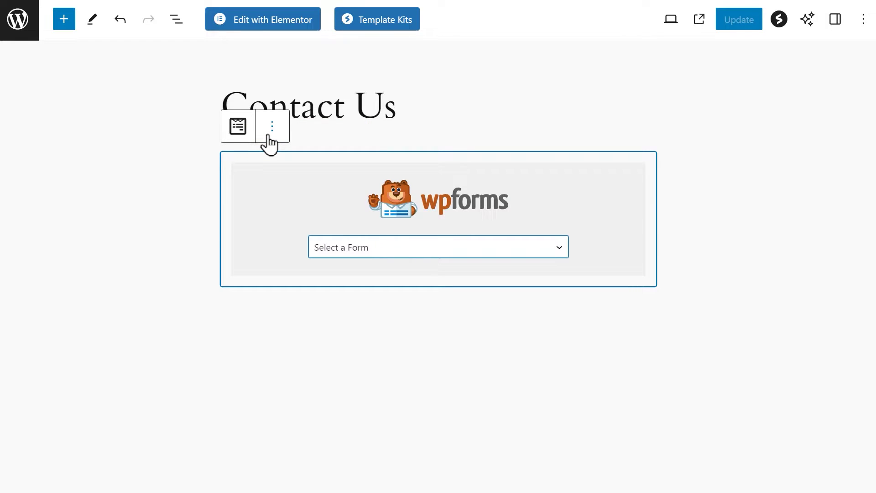
{"action": "left_click", "coordinate": [391, 251]}
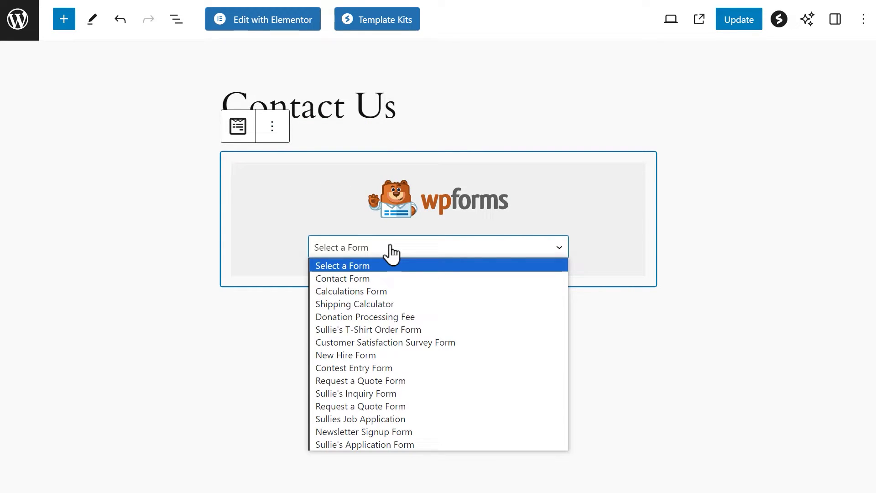
{"action": "left_click", "coordinate": [394, 276]}
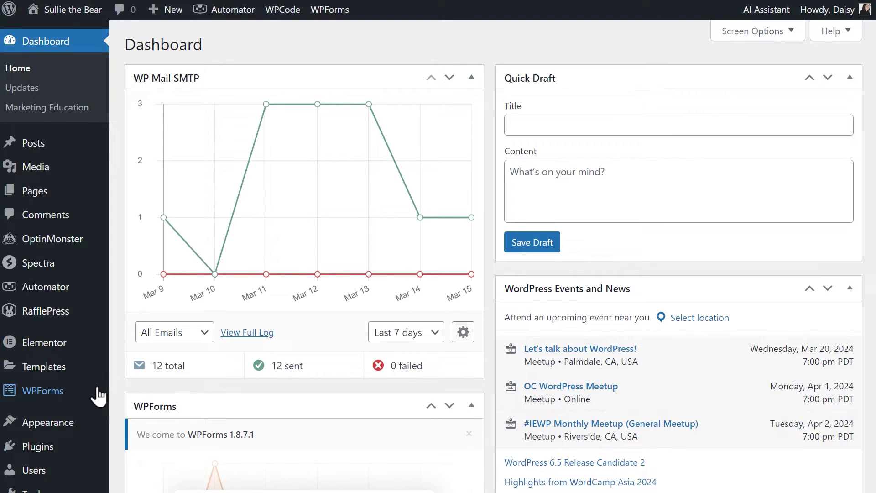
Open WPForms All Forms and select the Contact Form shortcode [wpforms id="27288"]
{"action": "mouse_move", "coordinate": [98, 396]}
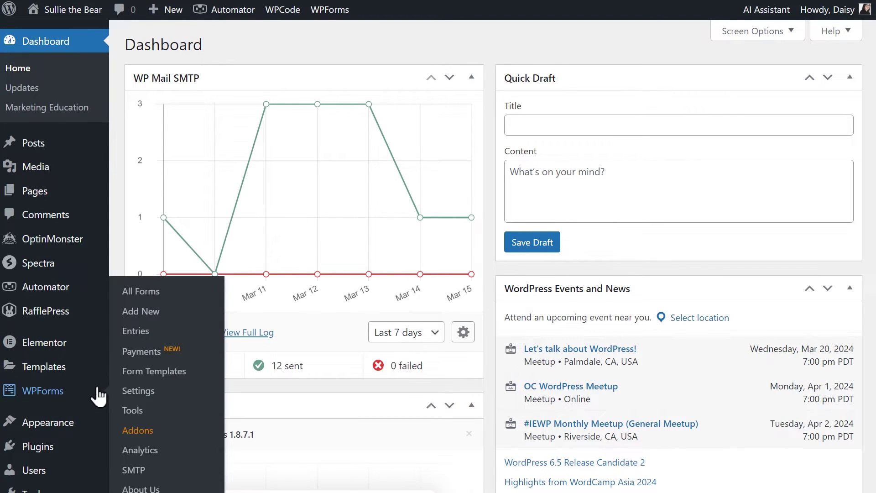
{"action": "left_click", "coordinate": [162, 295]}
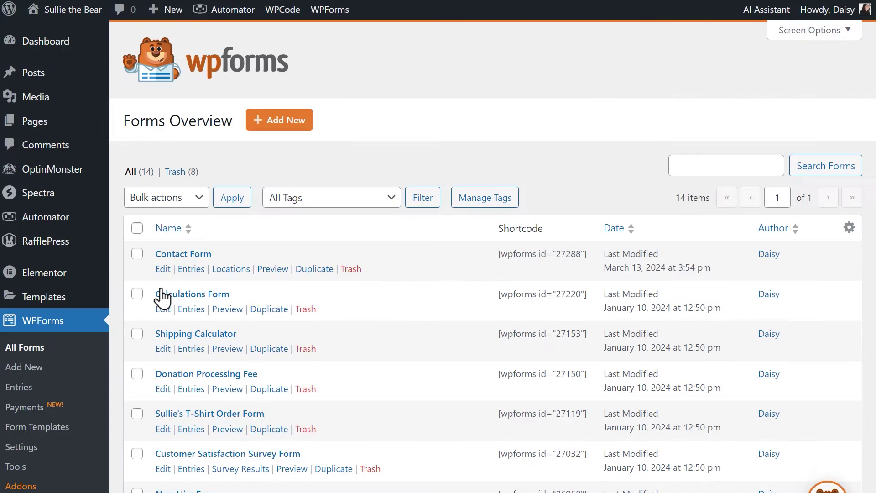
{"action": "left_click", "coordinate": [849, 229]}
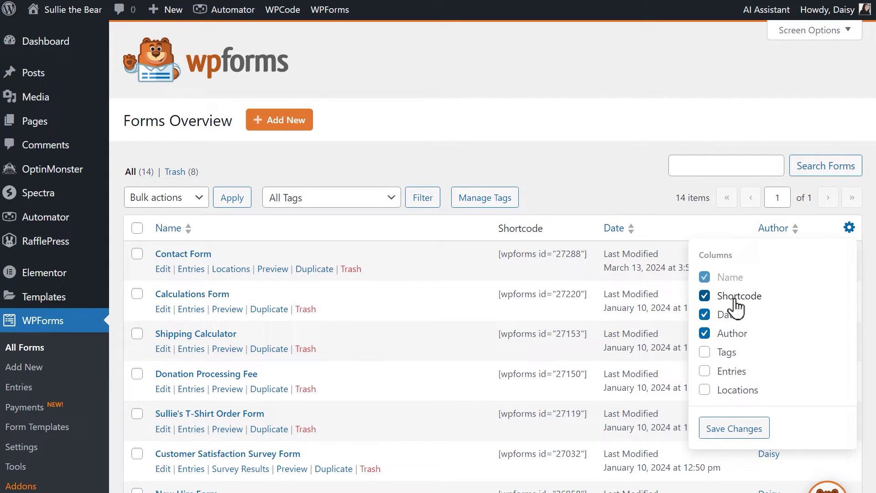
{"action": "left_click", "coordinate": [599, 189]}
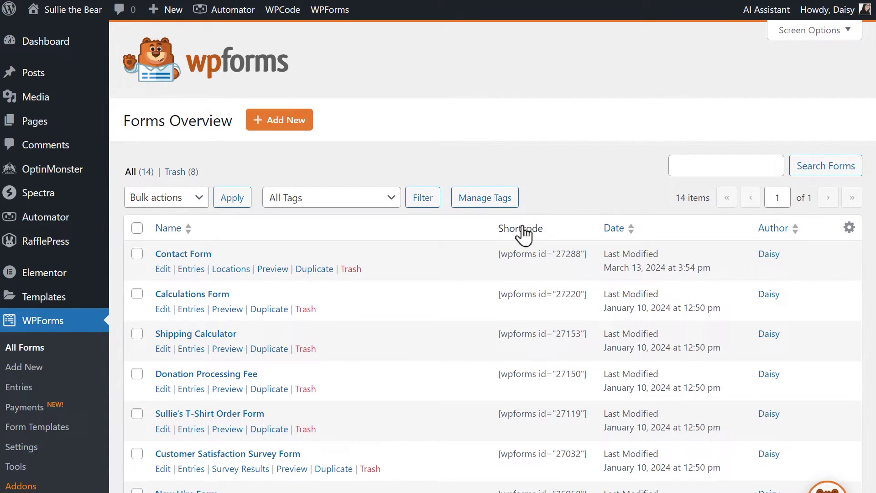
{"action": "left_click_drag", "start_coordinate": [499, 254], "coordinate": [592, 271]}
{"action": "key", "text": "ctrl+c"}
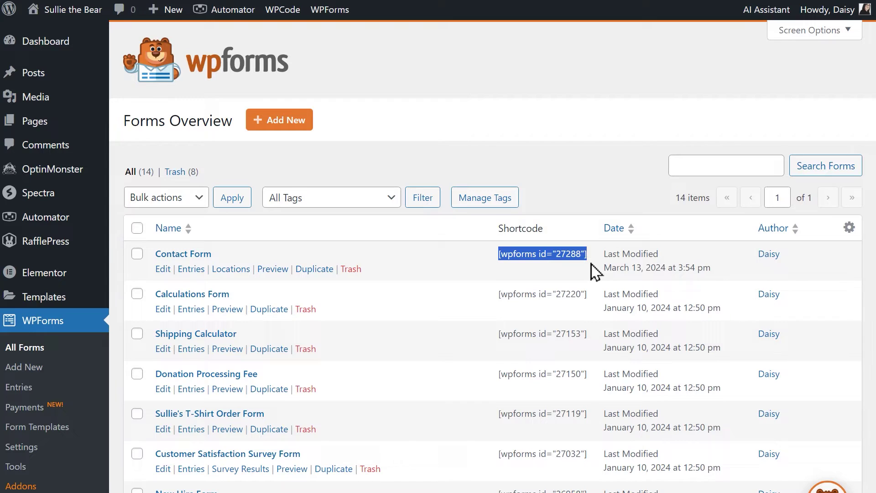
Edit the Contact Us page, paste the shortcode into a new Shortcode block, and update
{"action": "left_click", "coordinate": [72, 128]}
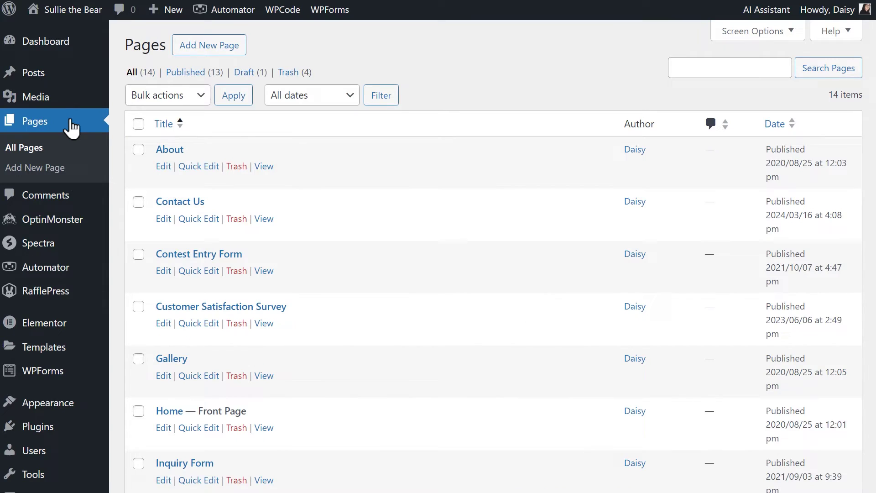
{"action": "left_click", "coordinate": [163, 219]}
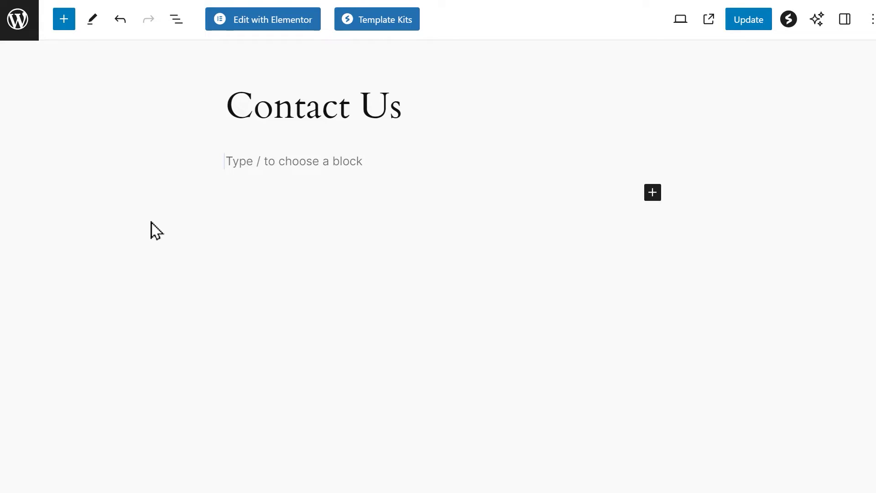
{"action": "left_click", "coordinate": [245, 163]}
{"action": "type", "text": "/shortcode"}
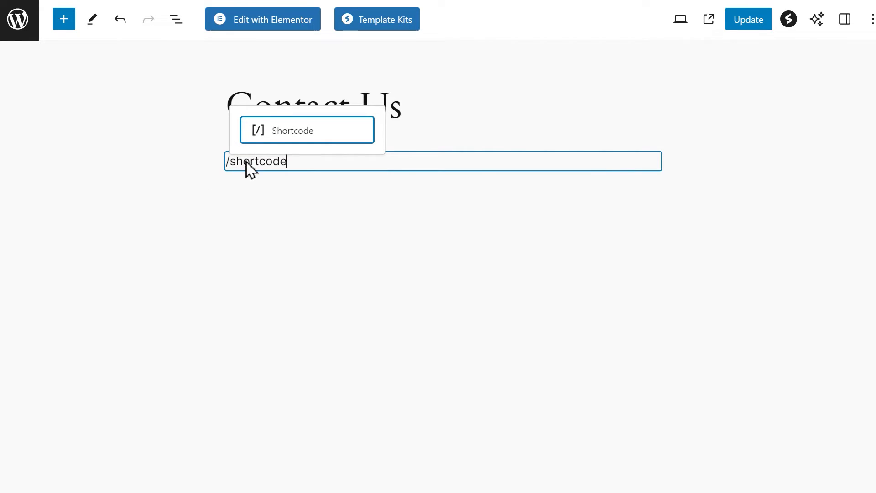
{"action": "left_click", "coordinate": [267, 136]}
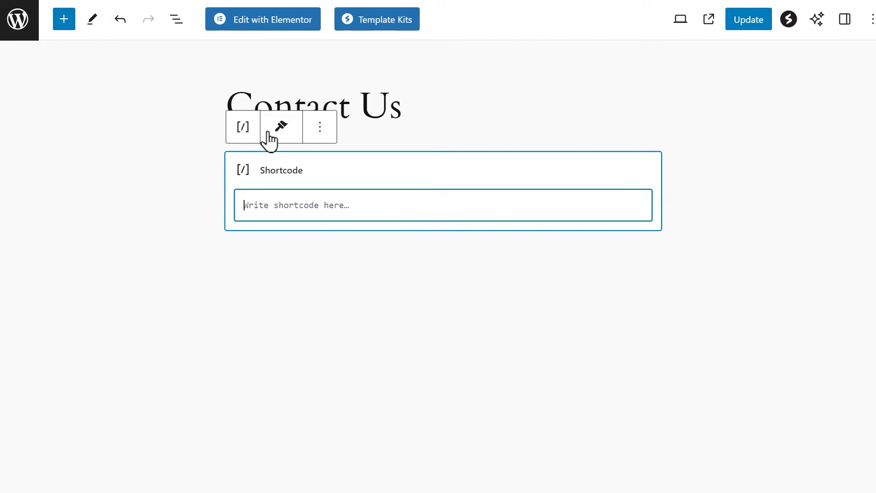
{"action": "key", "text": "ctrl+v"}
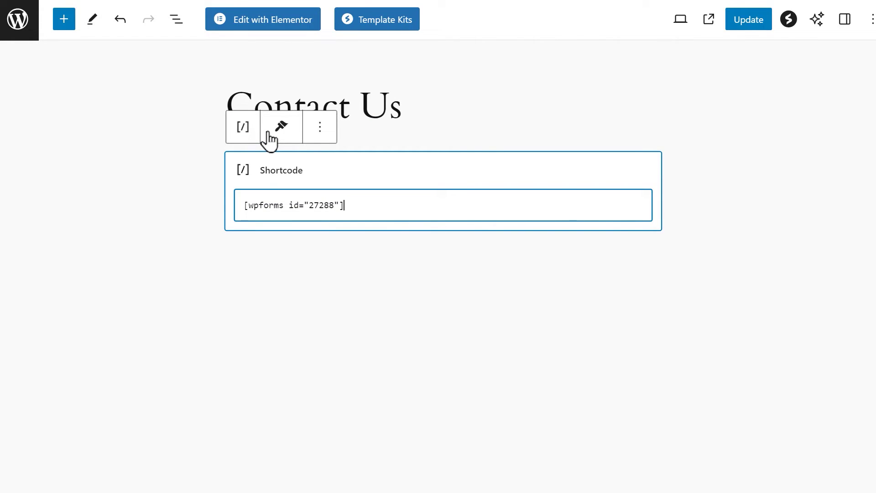
{"action": "left_click", "coordinate": [737, 26]}
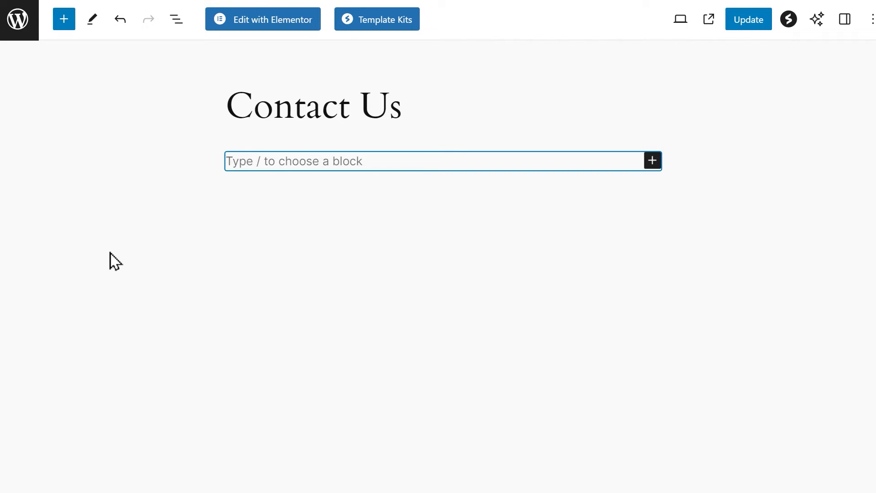
Paste the [wpforms id="27288"] shortcode, update the page, and view the live contact form
{"action": "key", "text": "ctrl+v"}
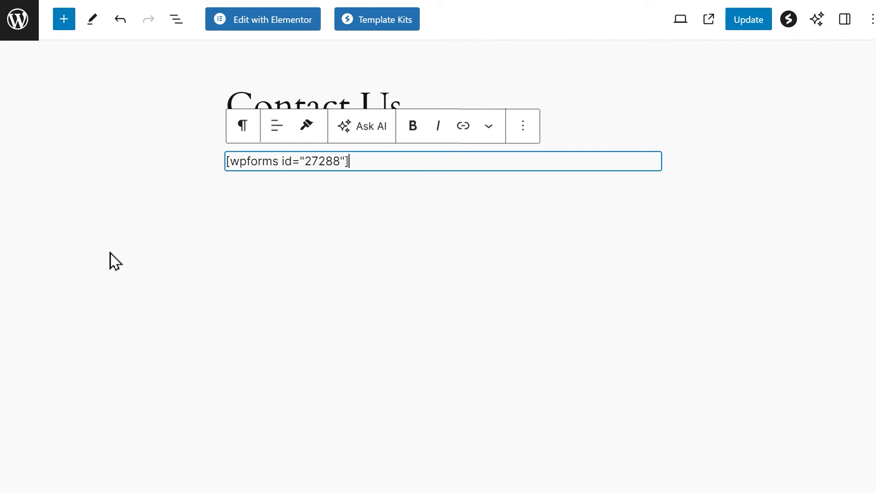
{"action": "left_click", "coordinate": [744, 27]}
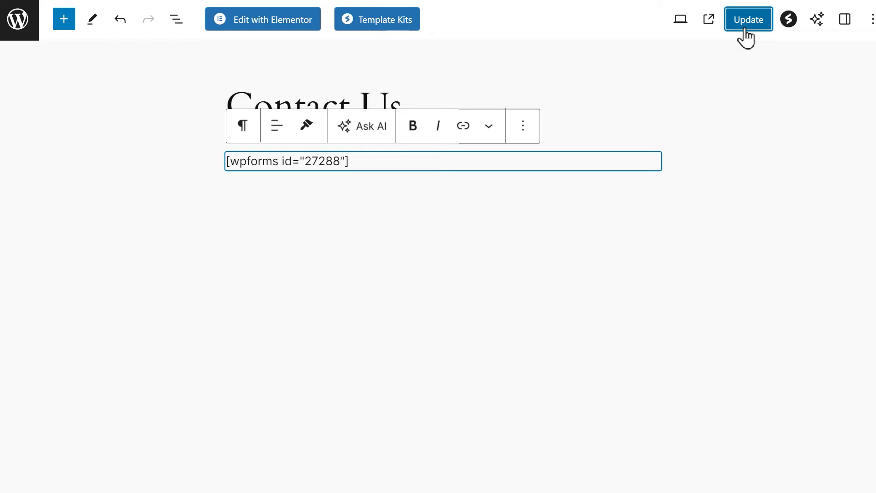
{"action": "left_click", "coordinate": [709, 20]}
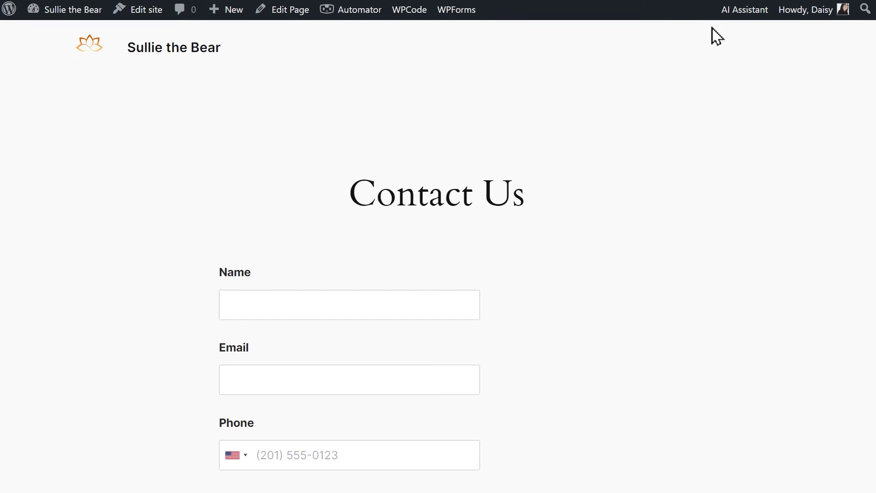
{"action": "scroll", "coordinate": [867, 89], "scroll_direction": "down", "scroll_amount": 3}
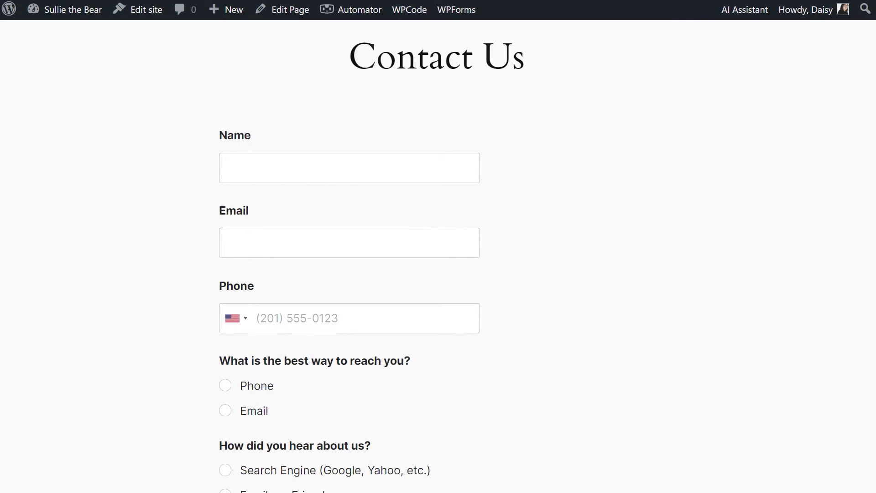
{"action": "scroll", "coordinate": [438, 256], "scroll_direction": "down", "scroll_amount": 6}
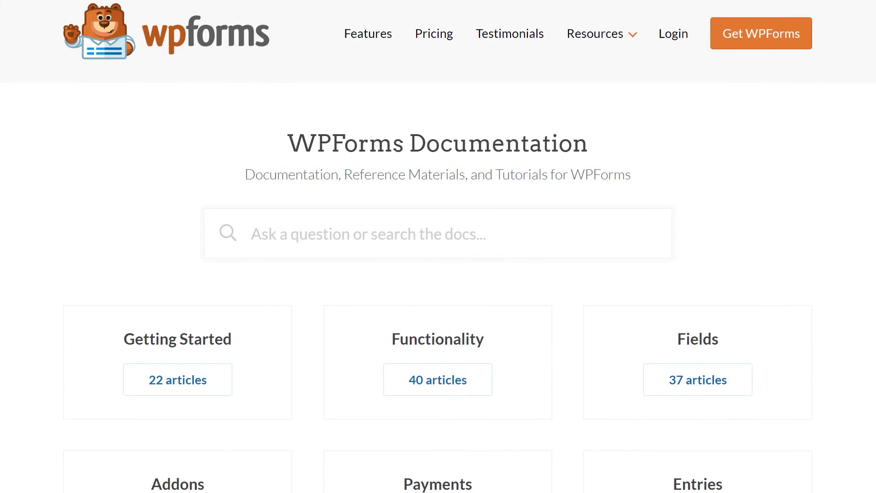
Scroll through the WPForms website page to review the support ticket form
{"action": "scroll", "coordinate": [439, 247], "scroll_direction": "down", "scroll_amount": 5}
{"action": "scroll", "coordinate": [438, 247], "scroll_direction": "down", "scroll_amount": 6}
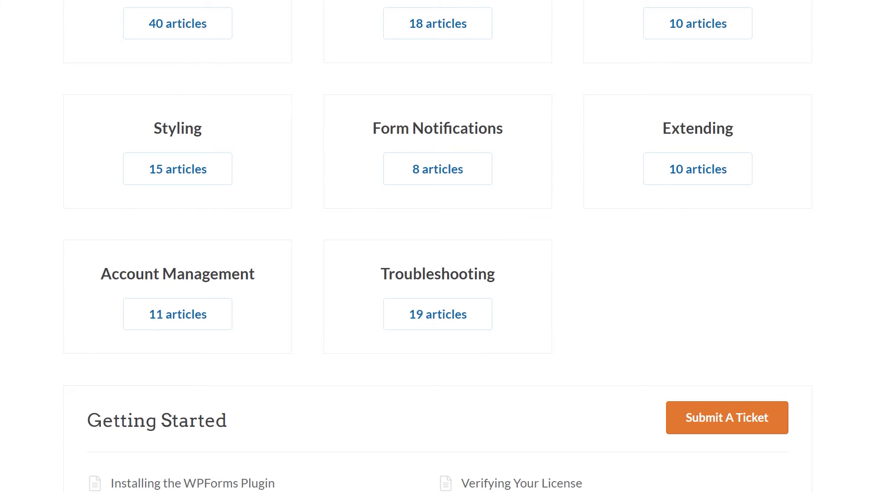
{"action": "scroll", "coordinate": [438, 246], "scroll_direction": "up", "scroll_amount": 11}
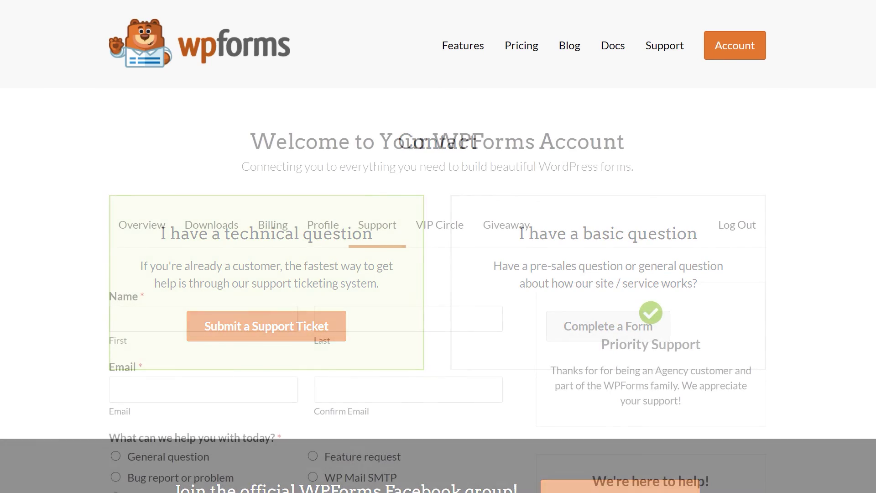
{"action": "scroll", "coordinate": [438, 247], "scroll_direction": "down", "scroll_amount": 5}
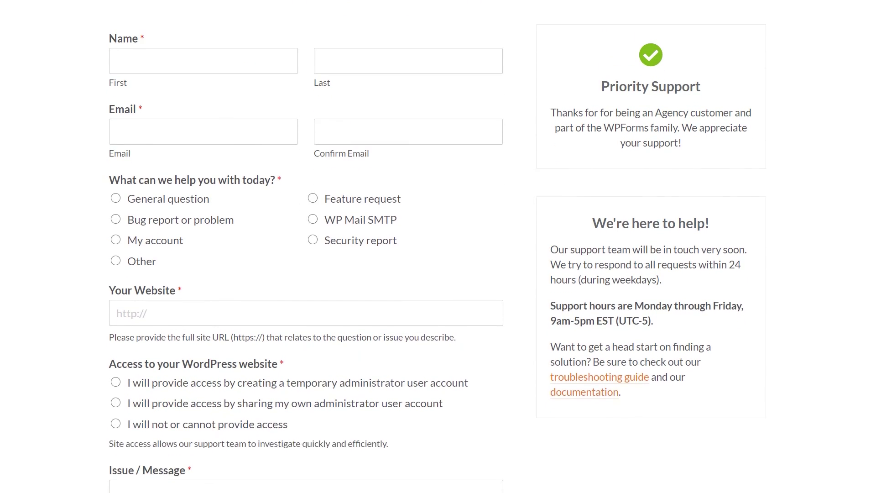